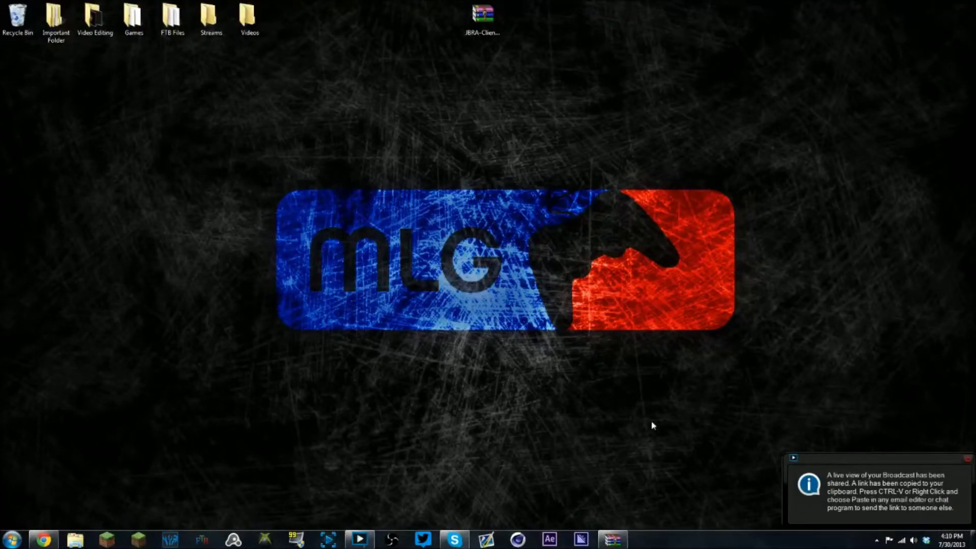
# Step: Open the Minecraft launcher, save the GoldMine profile with Use Latest Version selected, and close the launcher
pyautogui.click(967, 458)
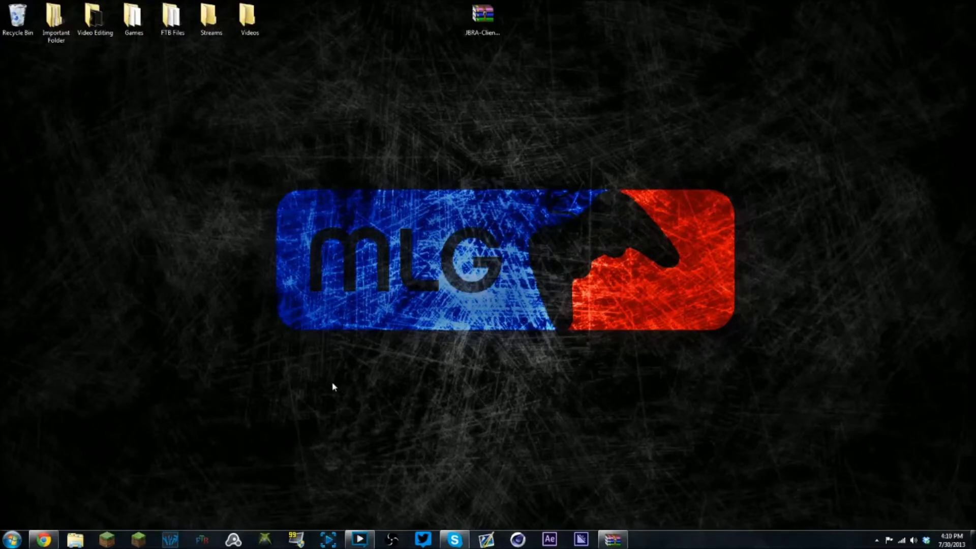
pyautogui.click(107, 541)
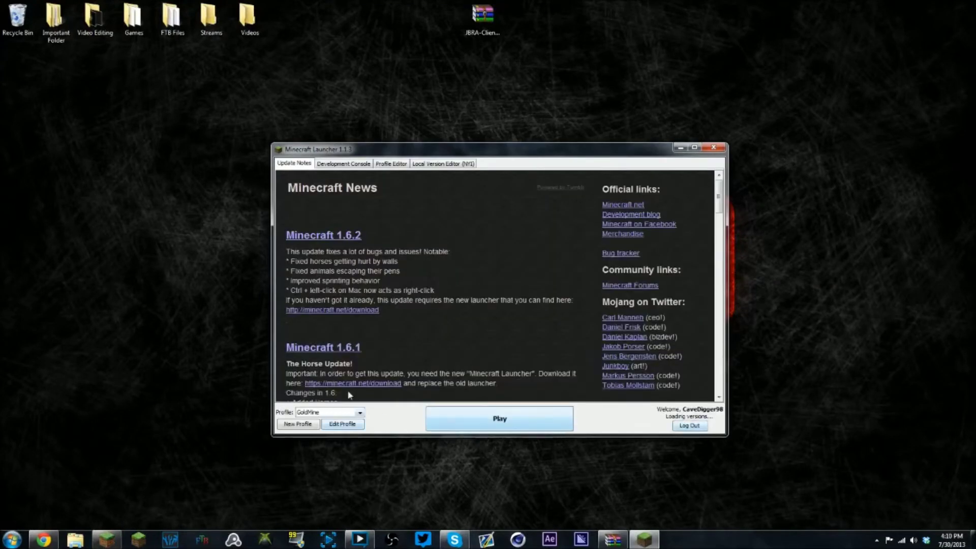
pyautogui.click(342, 424)
pyautogui.click(534, 273)
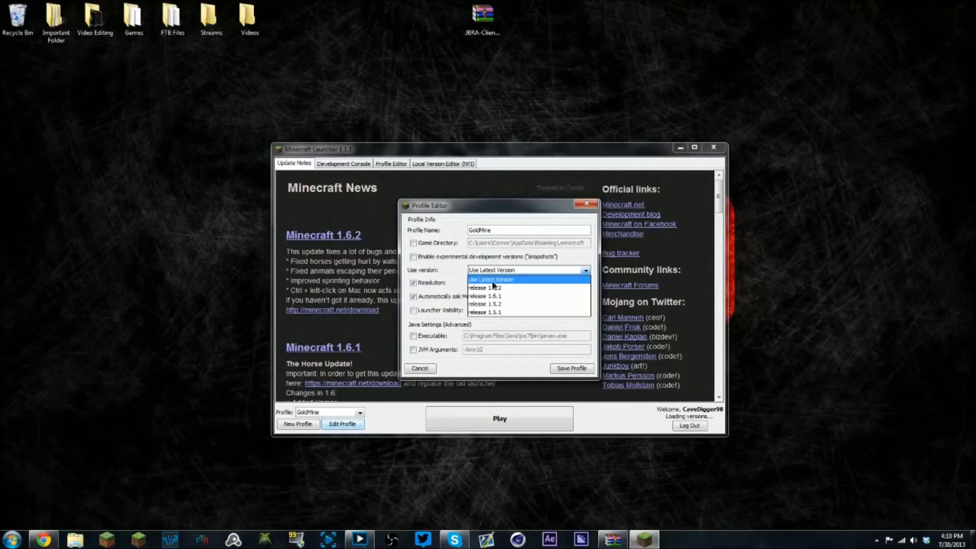
pyautogui.click(493, 283)
pyautogui.click(565, 368)
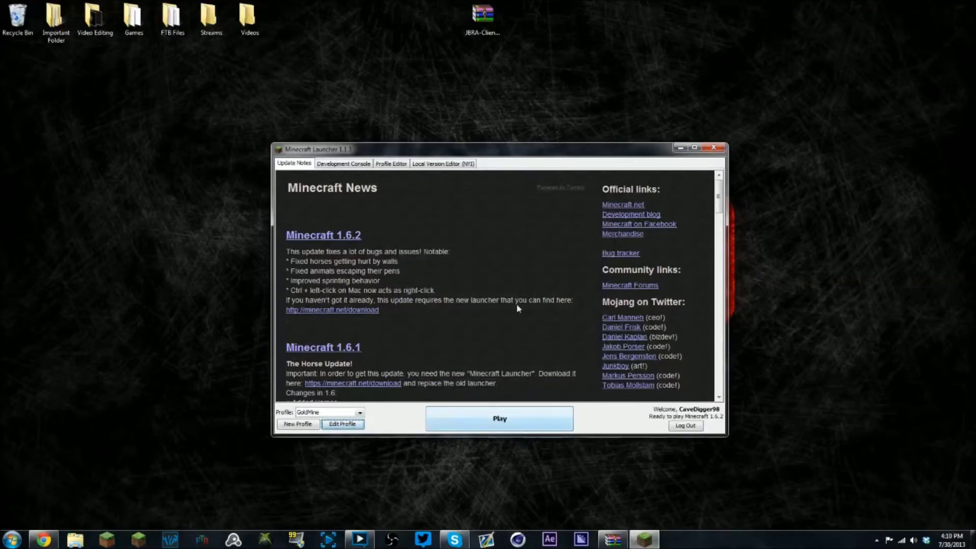
pyautogui.click(721, 150)
# Step: Find the Roaming folder through %appdata% and open the versions folder inside .minecraft
pyautogui.click(4, 543)
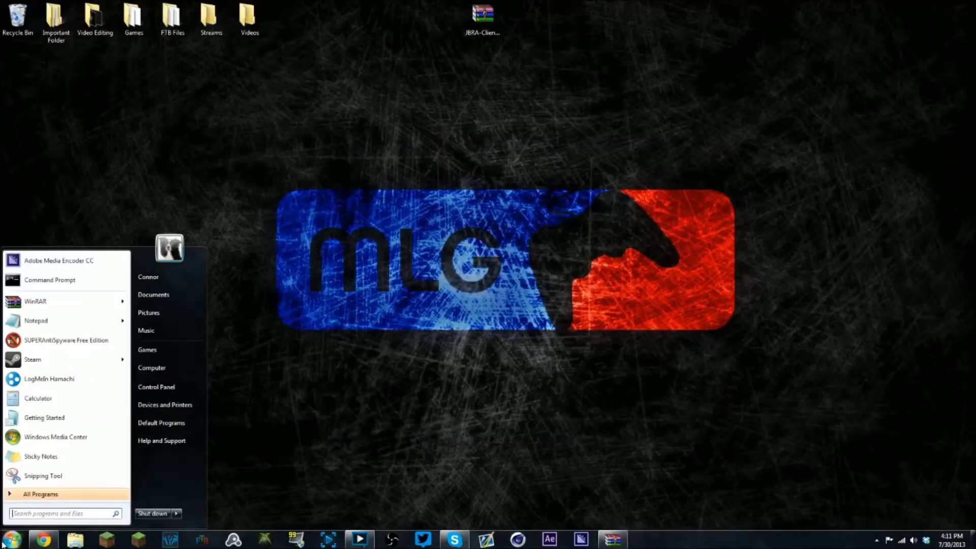
pyautogui.click(126, 499)
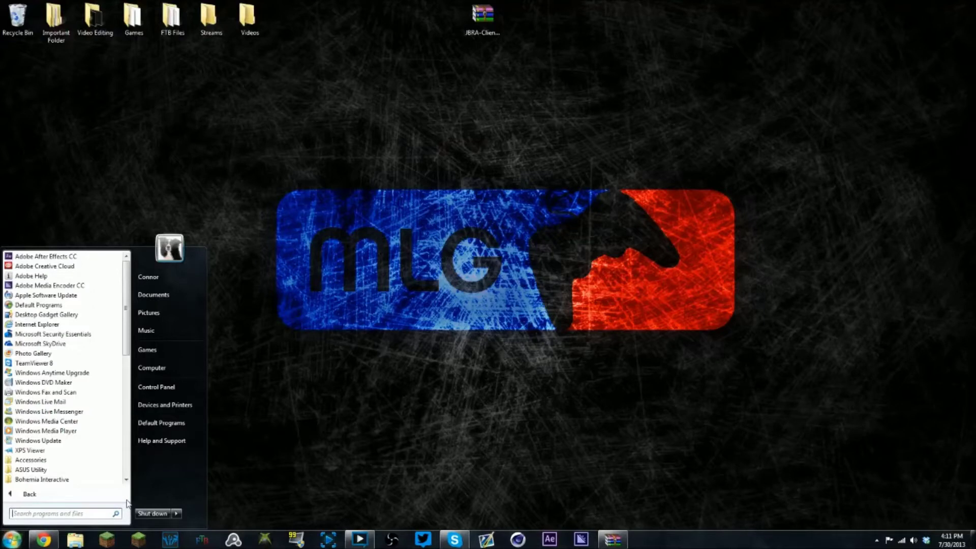
pyautogui.write('%add')
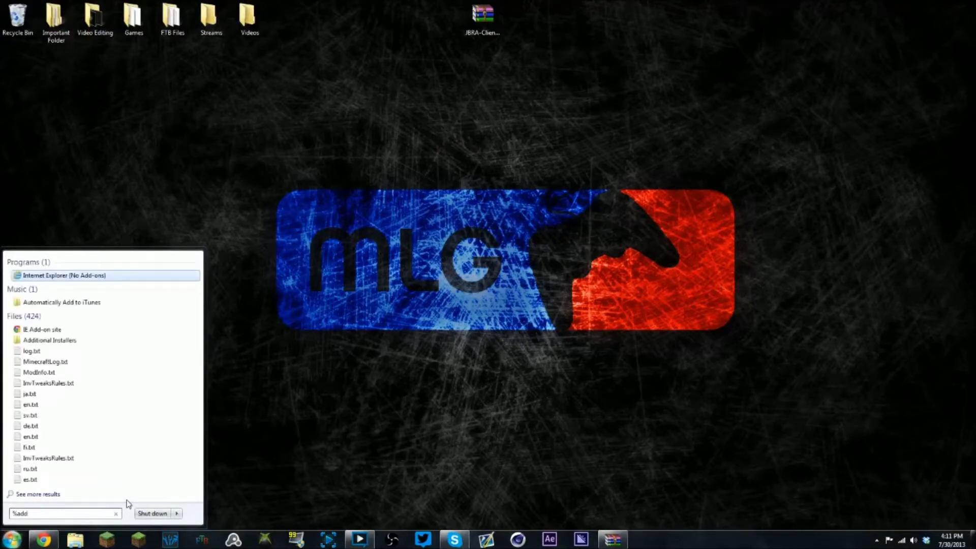
pyautogui.write('ppdart')
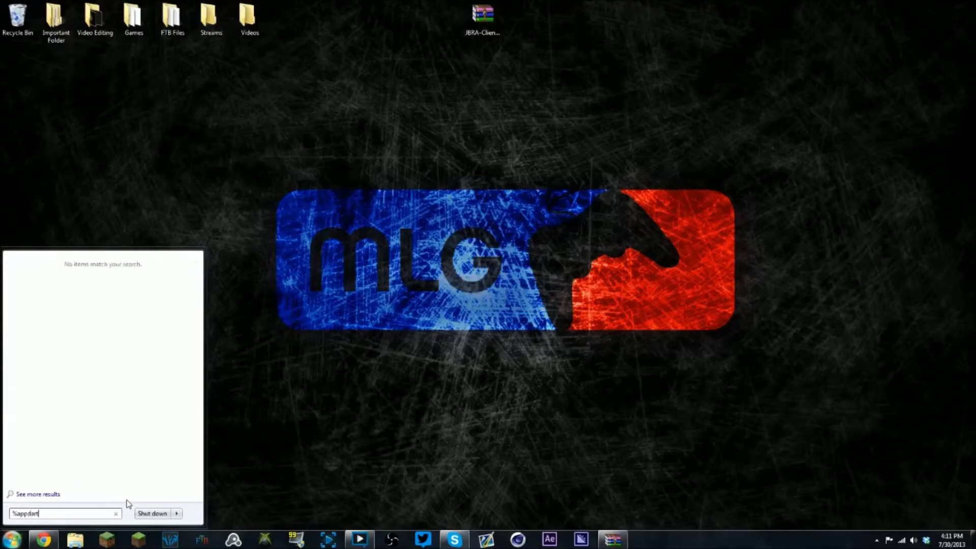
pyautogui.press('BackSpace')
pyautogui.press('BackSpace')
pyautogui.write('ta%')
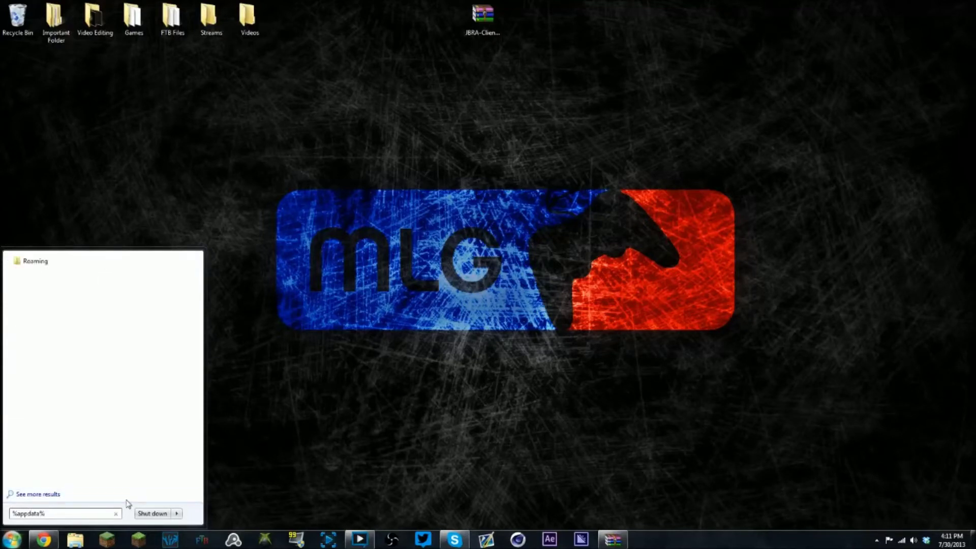
pyautogui.click(50, 261)
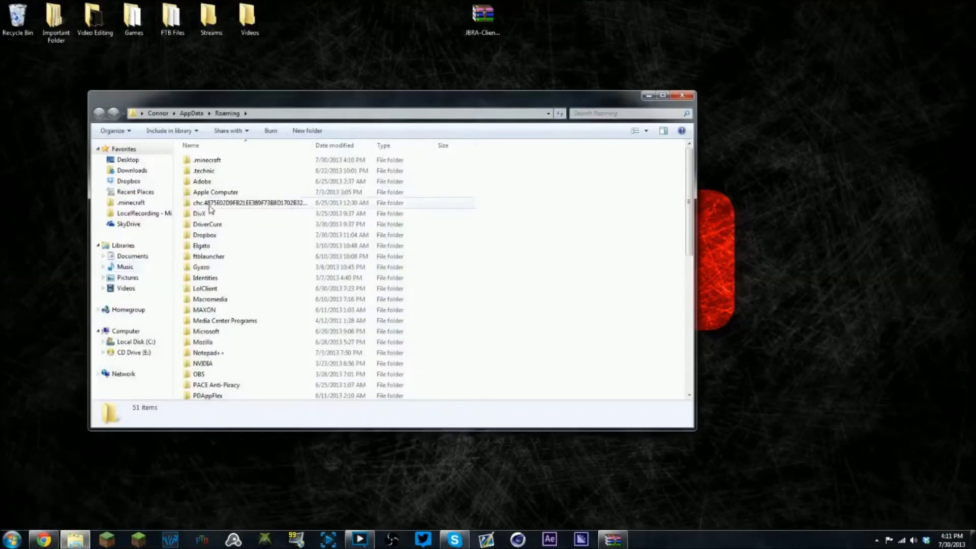
pyautogui.doubleClick(211, 160)
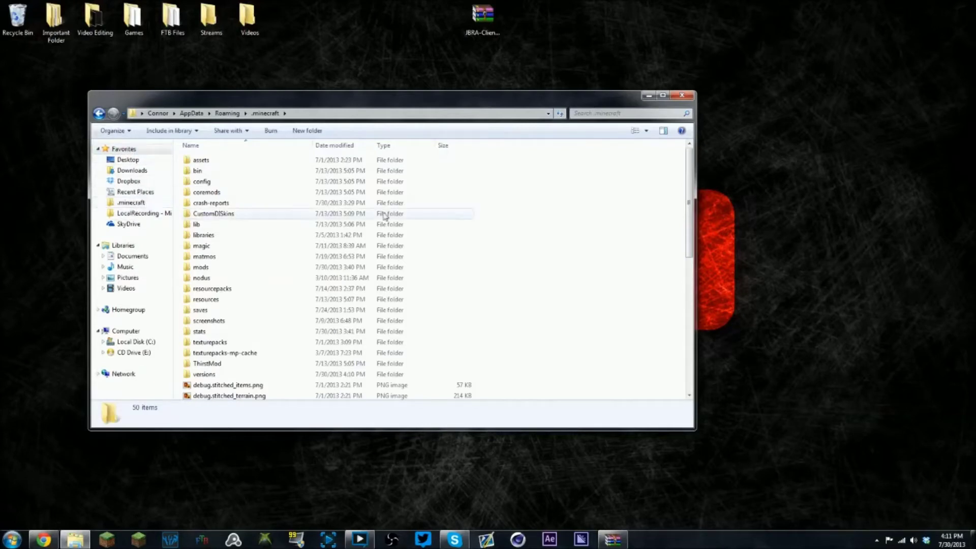
pyautogui.doubleClick(221, 376)
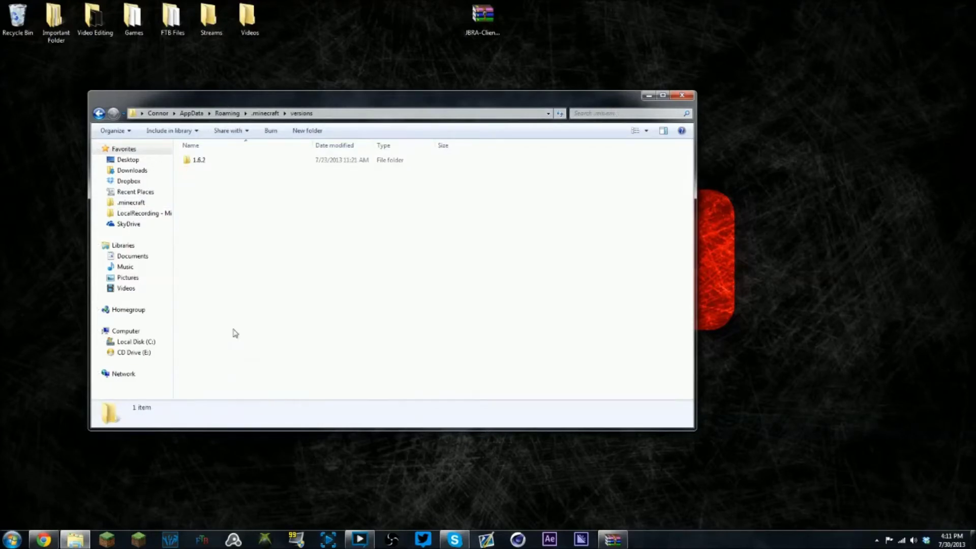
# Step: Duplicate the 1.6.2 folder within the versions folder
pyautogui.click(215, 163)
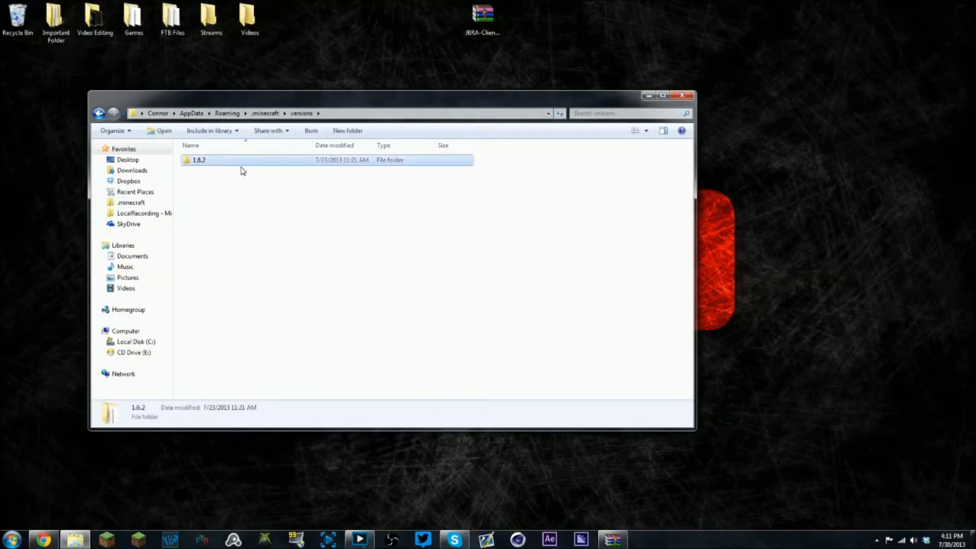
pyautogui.click(248, 205)
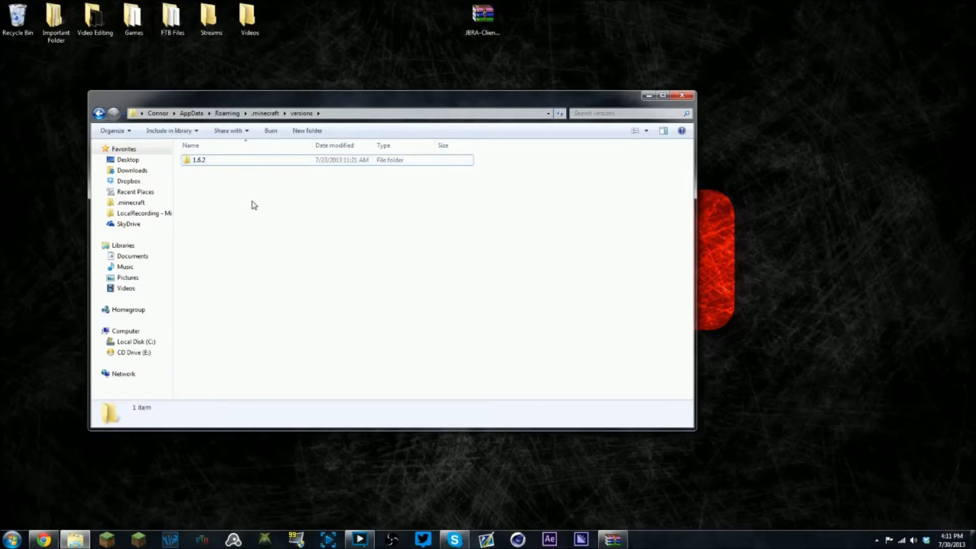
pyautogui.hotkey('ctrl', 'v')
pyautogui.click(242, 188)
pyautogui.rightClick(235, 173)
pyautogui.click(224, 177)
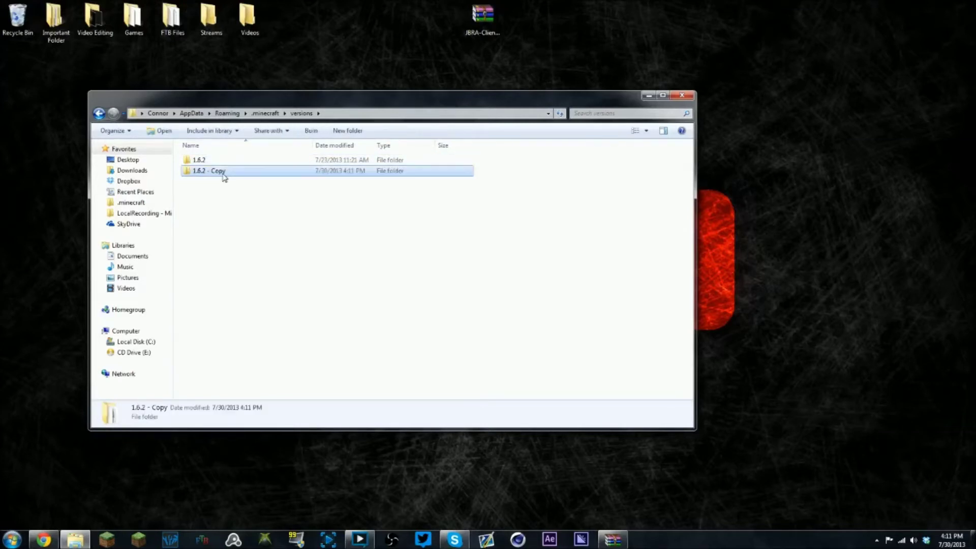
# Step: Rename the copied 1.6.2 folder as 1.6.2Mod
pyautogui.rightClick(224, 177)
pyautogui.click(283, 404)
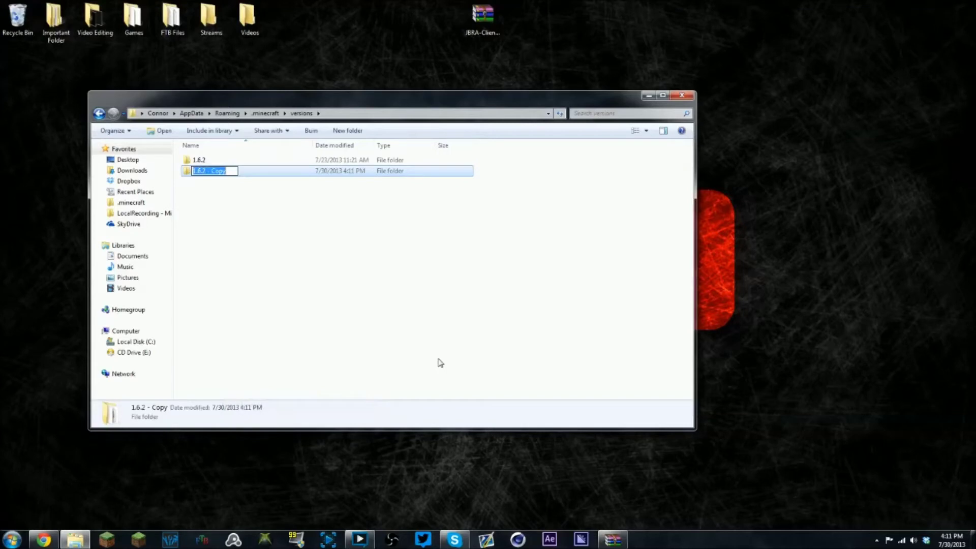
pyautogui.press('End')
pyautogui.press('BackSpace')
pyautogui.press('BackSpace')
pyautogui.press('BackSpace')
pyautogui.press('BackSpace')
pyautogui.press('BackSpace')
pyautogui.press('BackSpace')
pyautogui.write('Mod')
pyautogui.click(199, 294)
# Step: Open the 1.6.2Mod folder and rename its JSON file as 1.6.2Mod.json
pyautogui.doubleClick(231, 173)
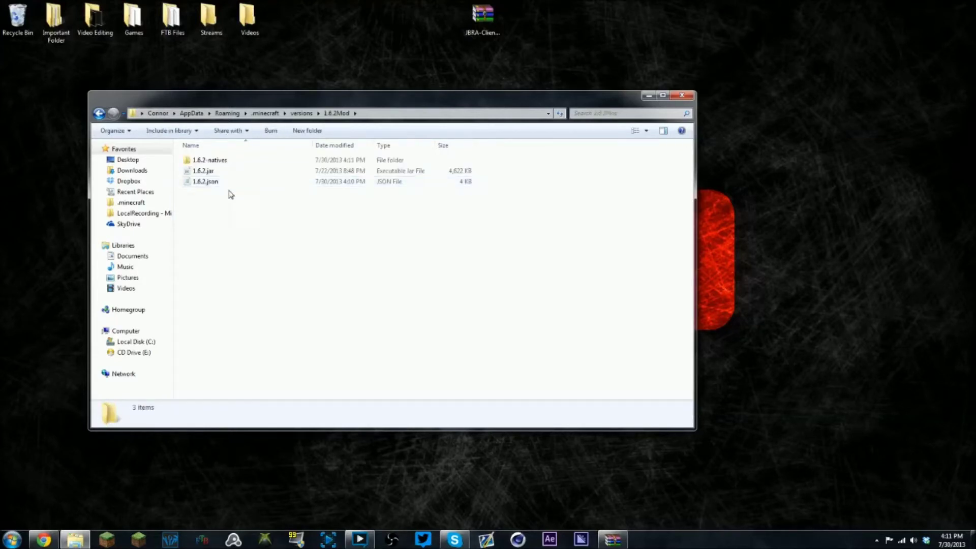
pyautogui.click(226, 185)
pyautogui.rightClick(225, 185)
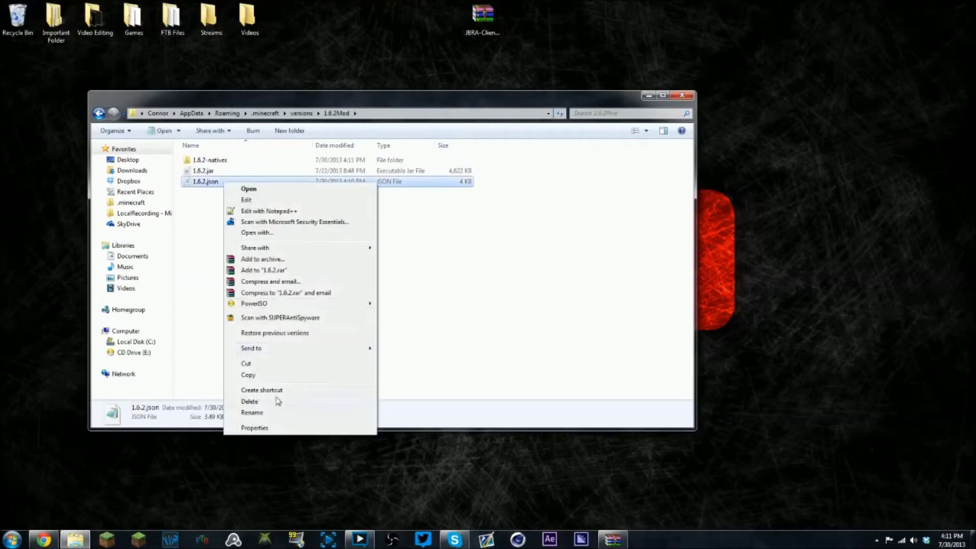
pyautogui.click(275, 414)
pyautogui.press('Right')
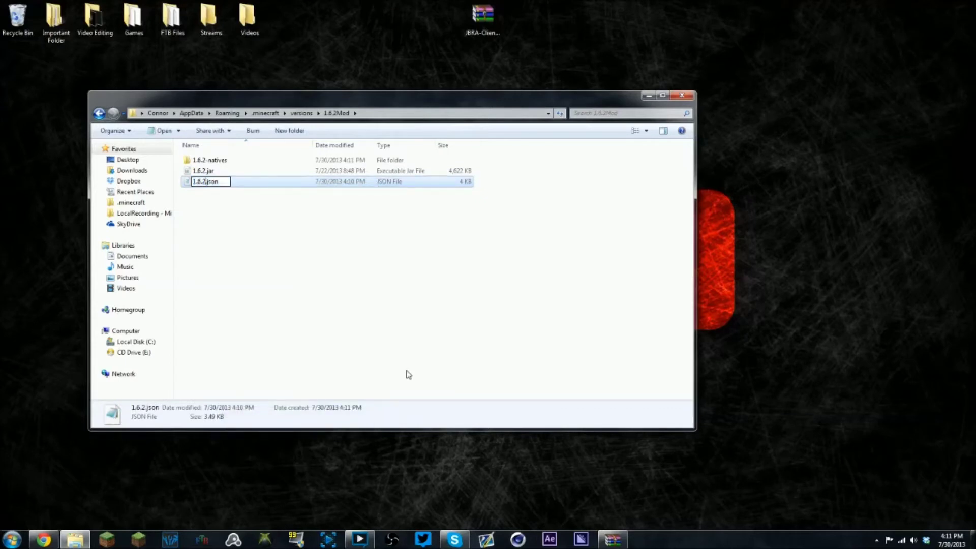
pyautogui.write('Mod')
pyautogui.click(346, 244)
# Step: Rename the executable jar file in the 1.6.2Mod folder as 1.6.2Mod.jar
pyautogui.click(211, 171)
pyautogui.rightClick(210, 171)
pyautogui.click(275, 388)
pyautogui.press('Right')
pyautogui.write('Mod')
pyautogui.click(279, 277)
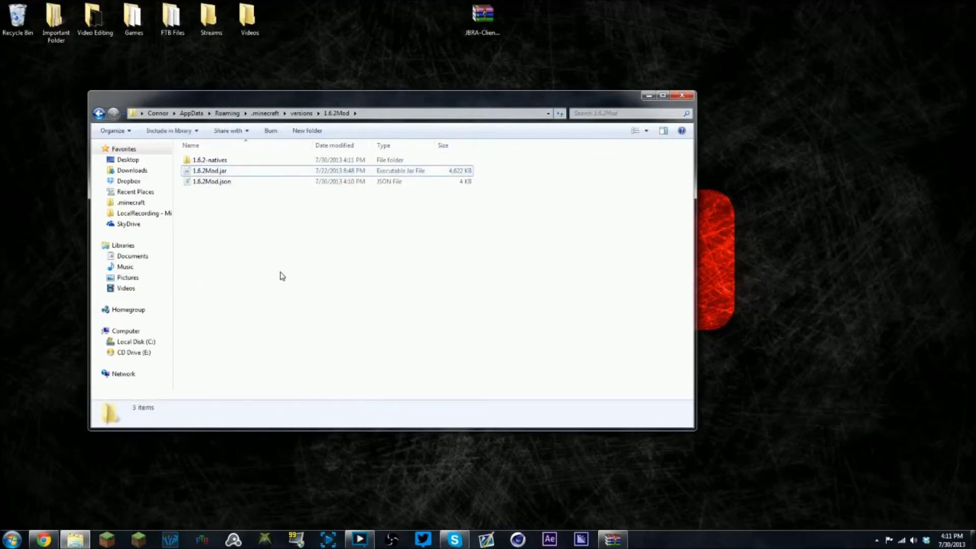
# Step: Edit 1.6.2Mod.json in Notepad, replacing all occurrences of 1.6.2 with 1.6.2Mod, and save and close the file
pyautogui.click(228, 183)
pyautogui.rightClick(221, 182)
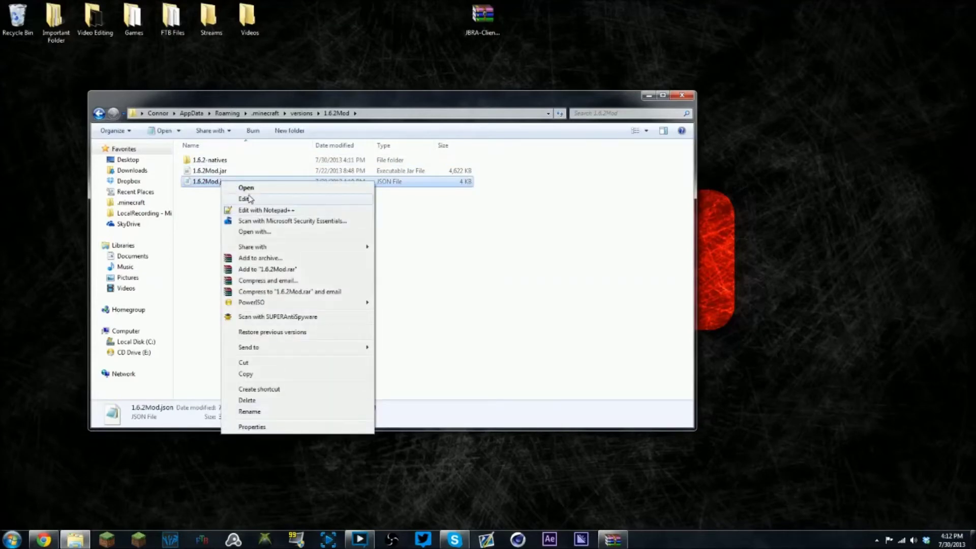
pyautogui.click(245, 199)
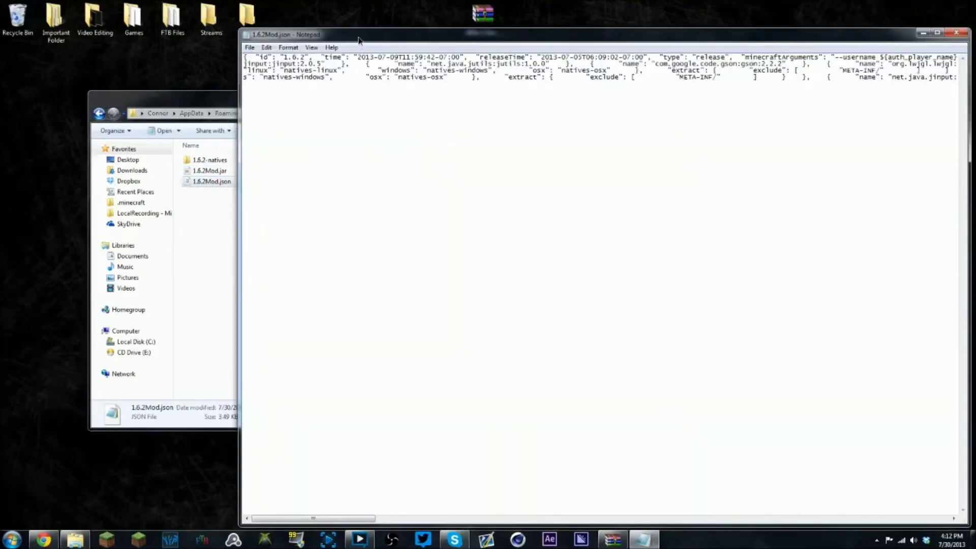
pyautogui.moveTo(358, 40); pyautogui.dragTo(280, 18)
pyautogui.click(187, 25)
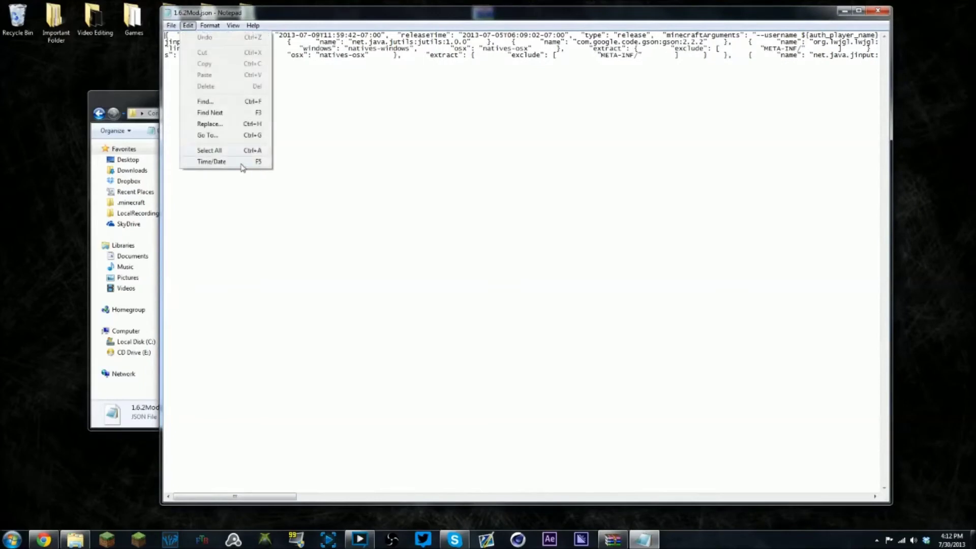
pyautogui.click(224, 124)
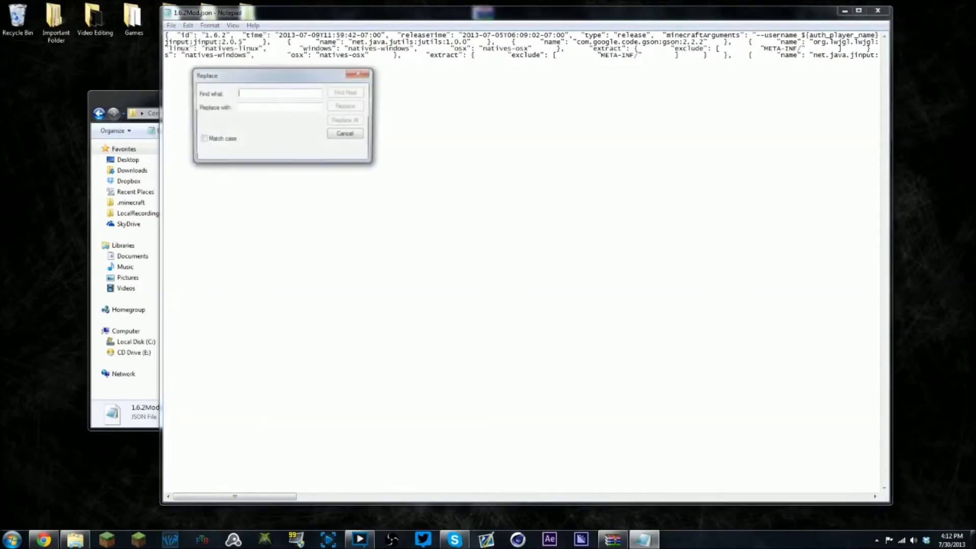
pyautogui.write('1.6.2')
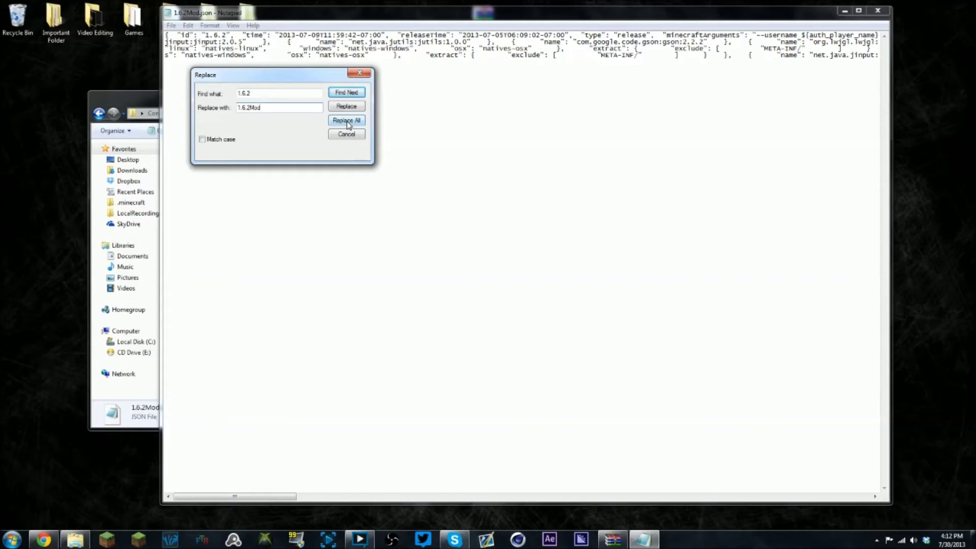
pyautogui.click(348, 122)
pyautogui.click(361, 74)
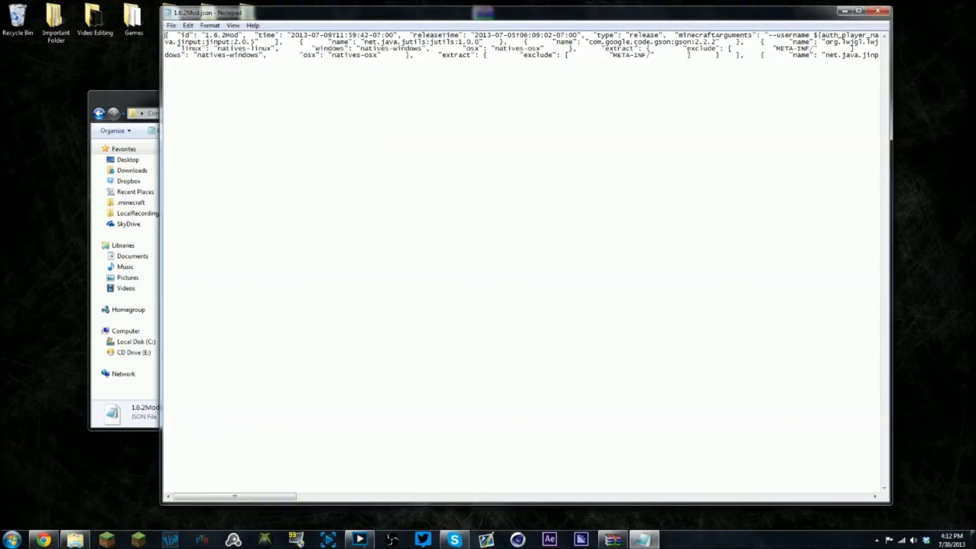
pyautogui.click(878, 10)
pyautogui.click(283, 226)
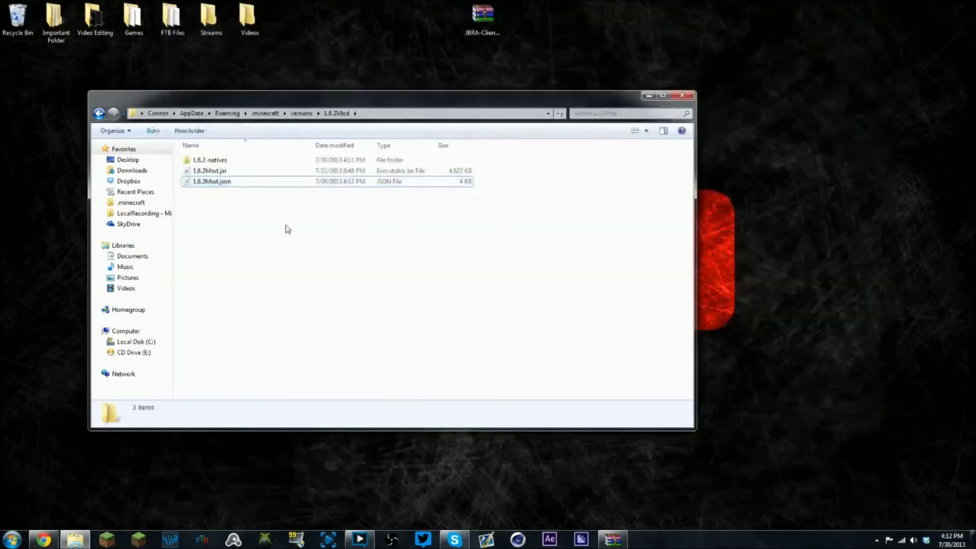
# Step: Open 1.6.2Mod.jar with WinRAR archiver and dismiss the licence purchase reminder
pyautogui.click(225, 173)
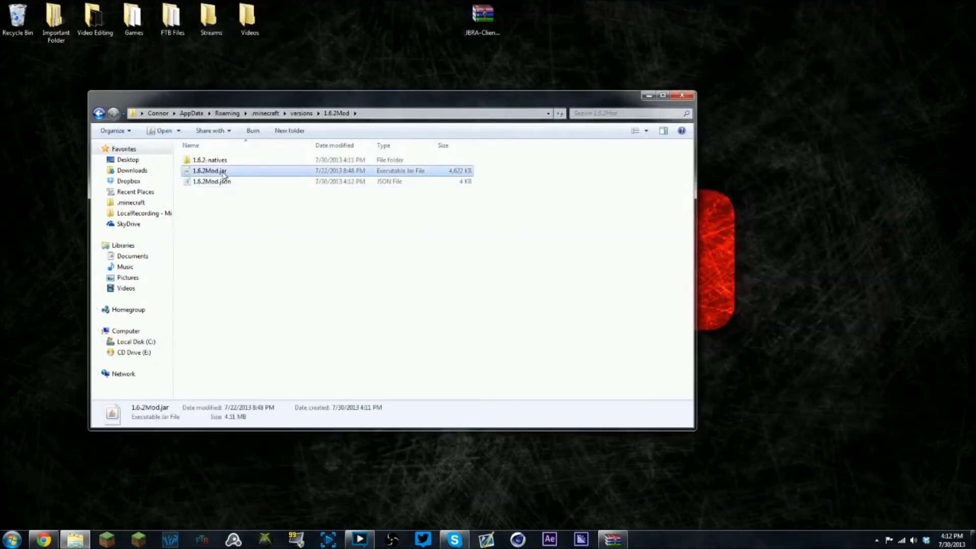
pyautogui.rightClick(224, 174)
pyautogui.moveTo(333, 212)
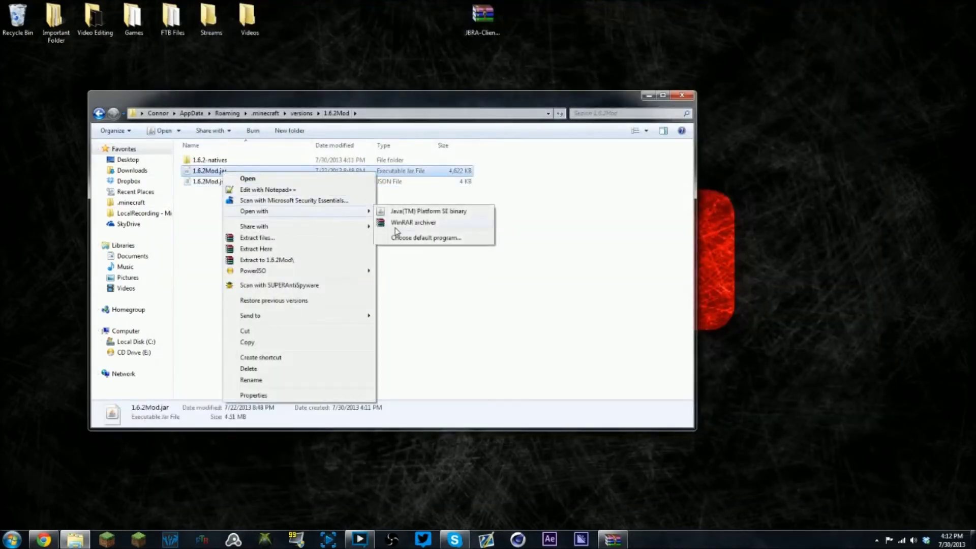
pyautogui.click(404, 223)
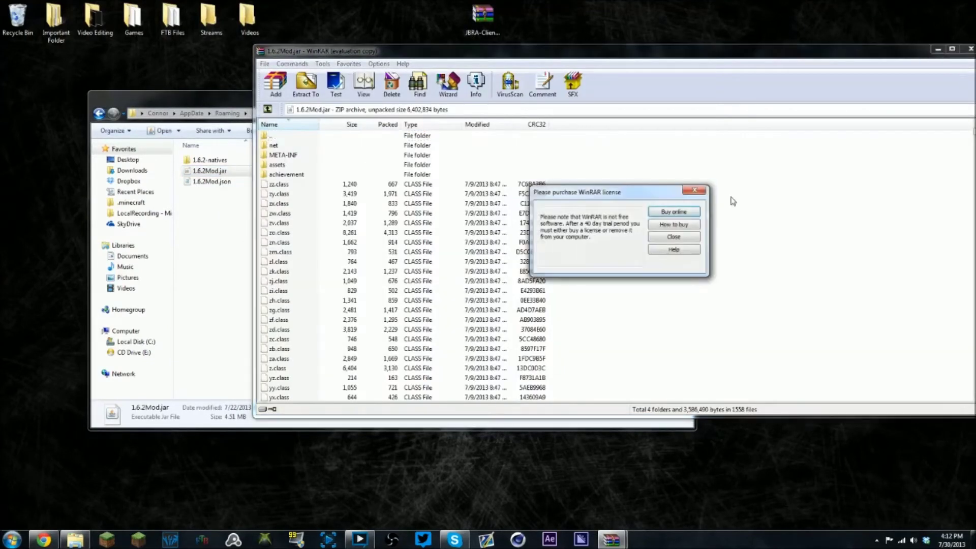
pyautogui.click(693, 192)
# Step: Delete the META-INF folder from the 1.6.2Mod.jar archive
pyautogui.click(283, 155)
pyautogui.rightClick(280, 155)
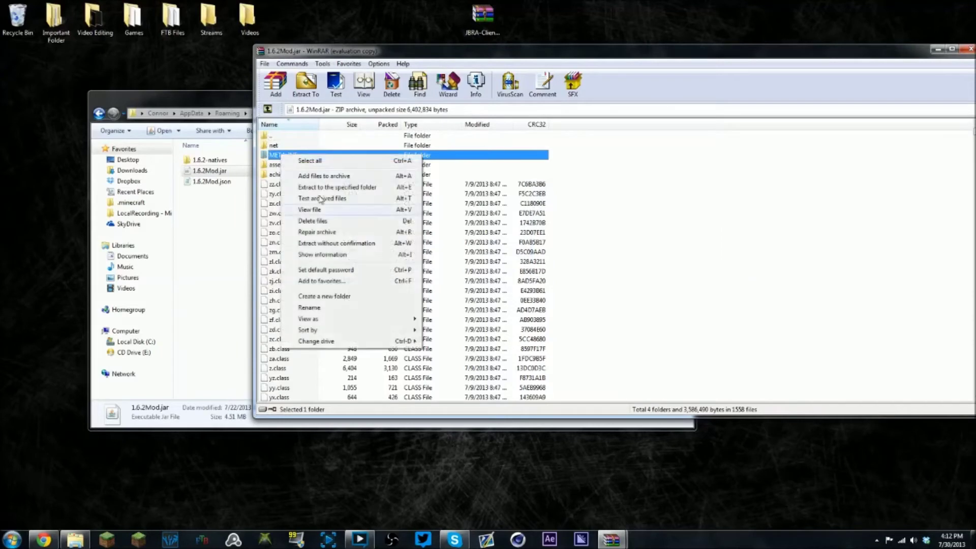
pyautogui.click(328, 222)
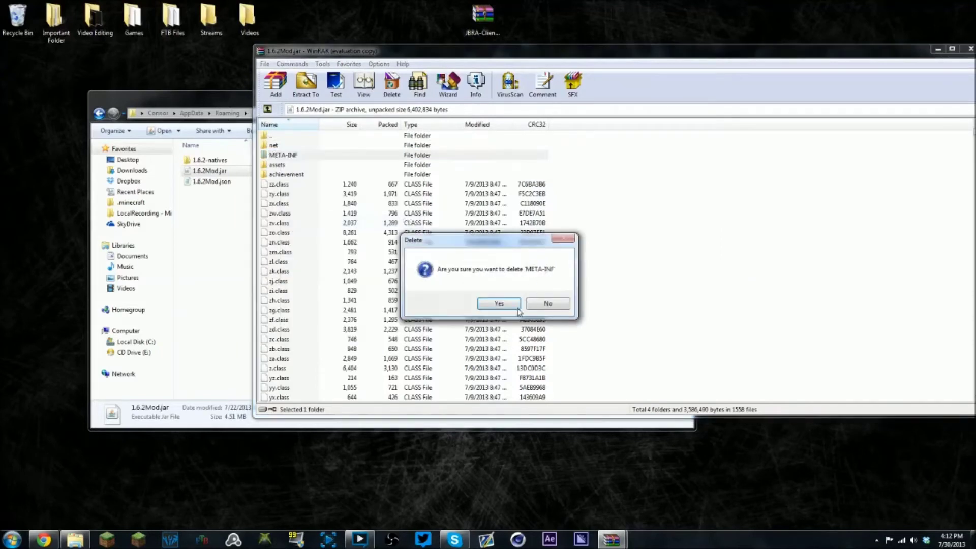
pyautogui.click(507, 306)
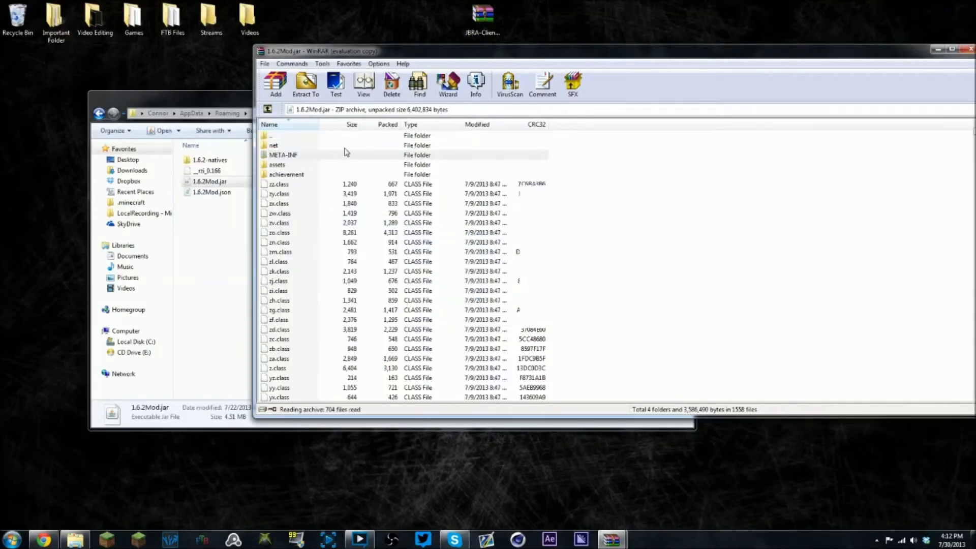
pyautogui.click(643, 222)
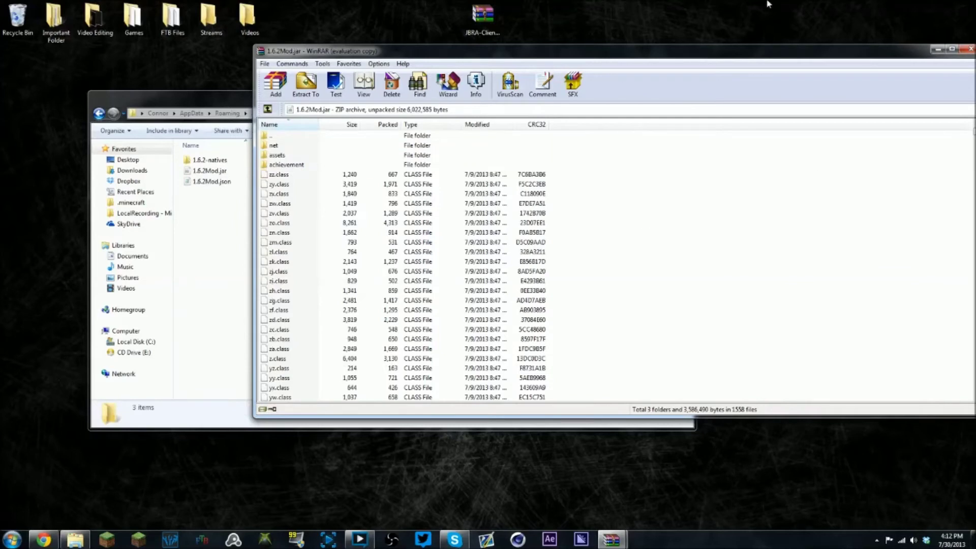
# Step: Copy all contents of OptiFine_1.6.2_HD_U_A3.zip into the root of the 1.6.2Mod.jar archive and confirm adding them
pyautogui.moveTo(619, 537)
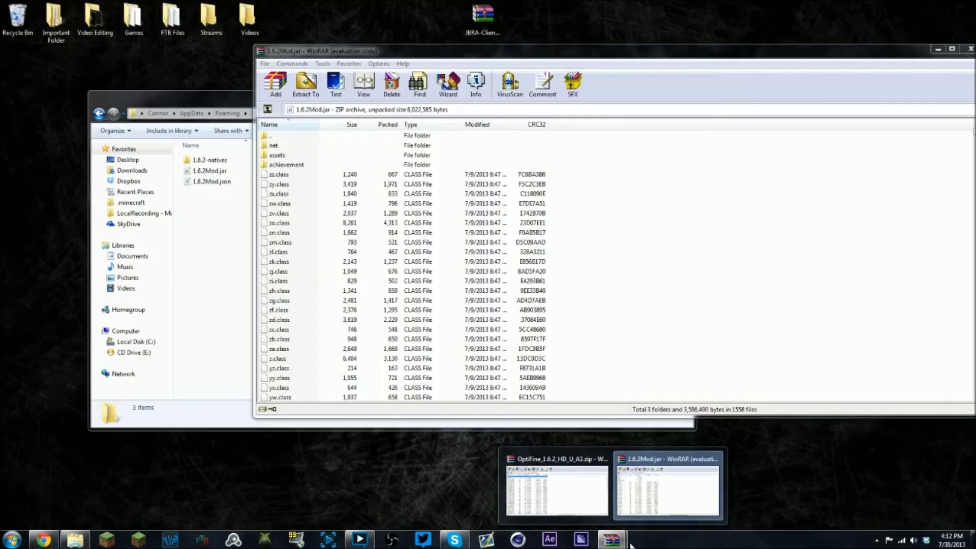
pyautogui.click(578, 499)
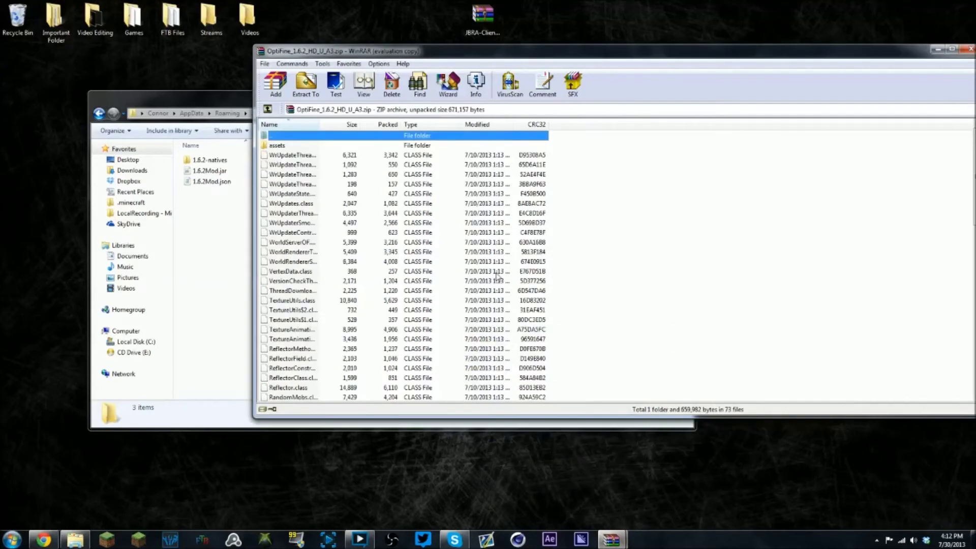
pyautogui.moveTo(436, 58); pyautogui.dragTo(141, 86)
pyautogui.moveTo(511, 55); pyautogui.dragTo(708, 53)
pyautogui.click(351, 186)
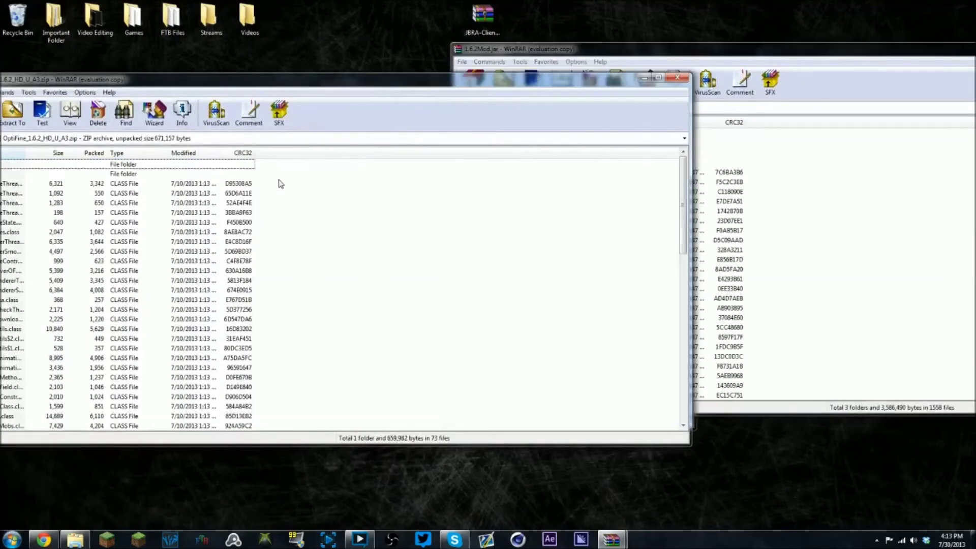
pyautogui.moveTo(263, 173); pyautogui.dragTo(195, 399)
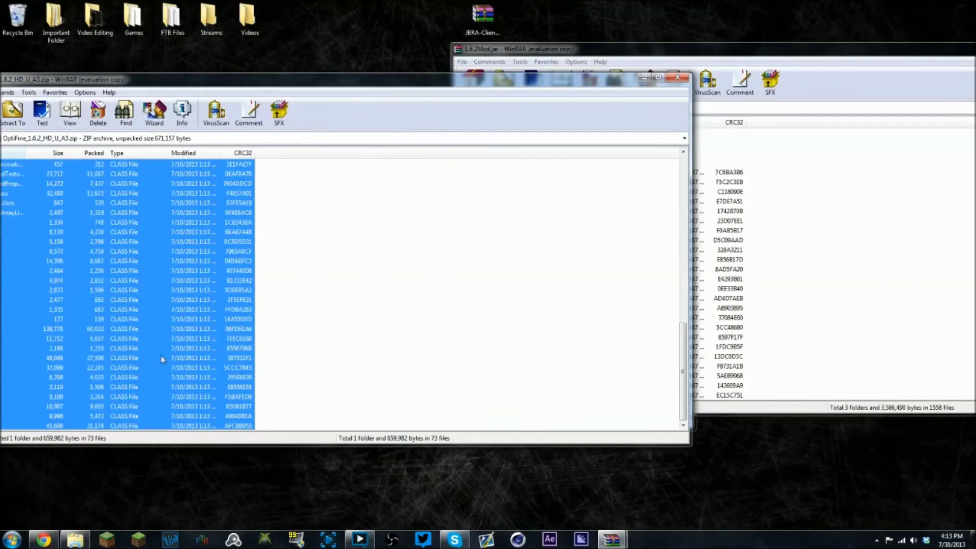
pyautogui.moveTo(230, 325); pyautogui.dragTo(832, 349)
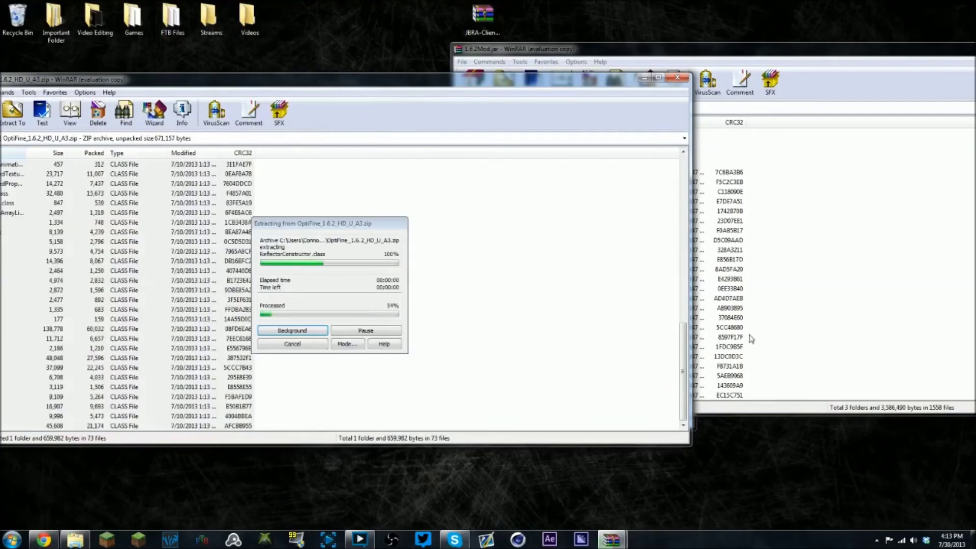
pyautogui.click(824, 318)
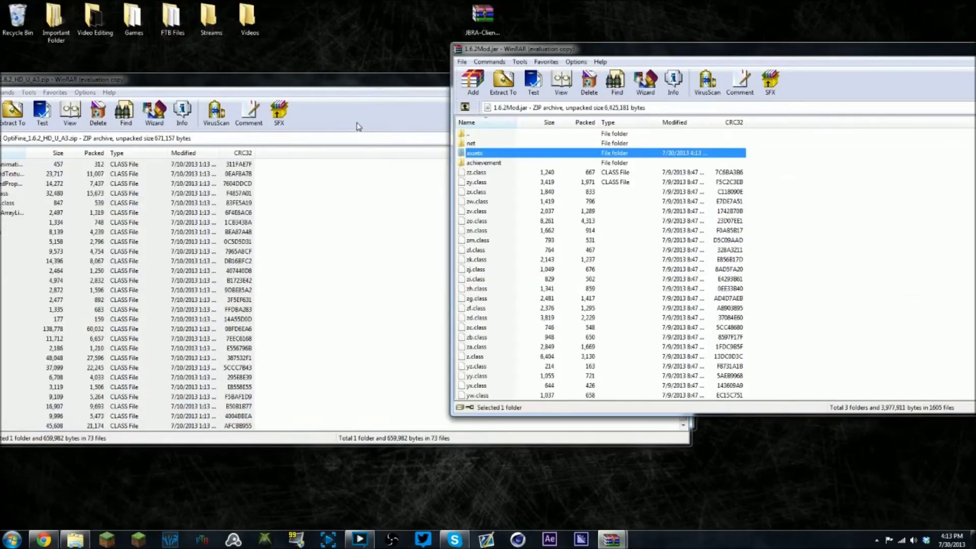
# Step: Close the OptiFine and 1.6.2Mod.jar archive windows and the 1.6.2Mod folder window
pyautogui.click(446, 88)
pyautogui.click(685, 79)
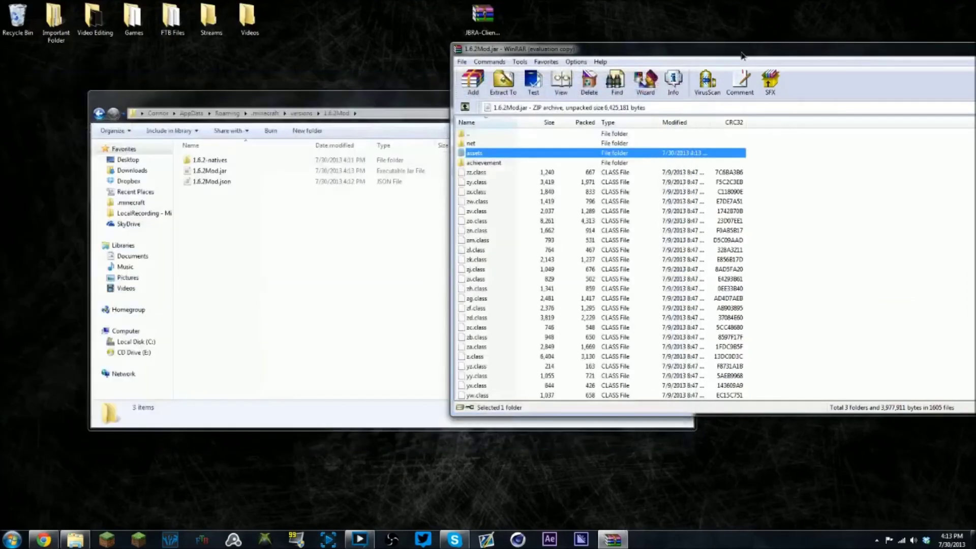
pyautogui.moveTo(741, 56); pyautogui.dragTo(443, 95)
pyautogui.click(874, 92)
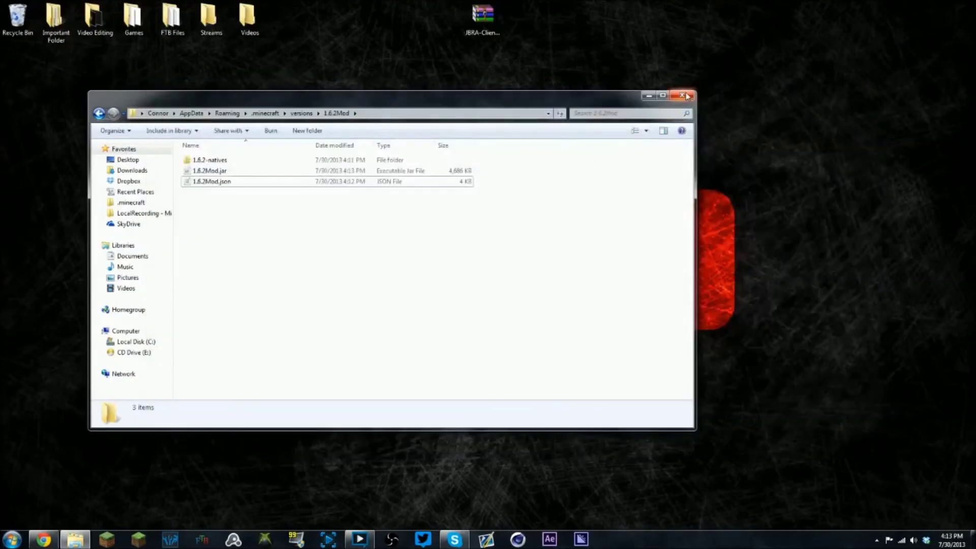
pyautogui.click(683, 95)
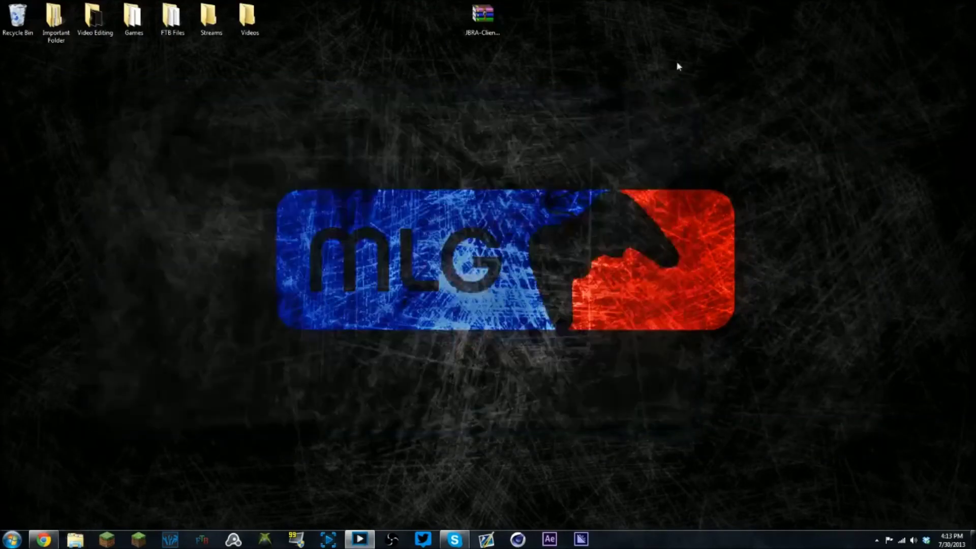
# Step: Open the Minecraft Launcher, set the GoldMine profile to use version release 1.6.2Mod, and save the profile
pyautogui.click(107, 540)
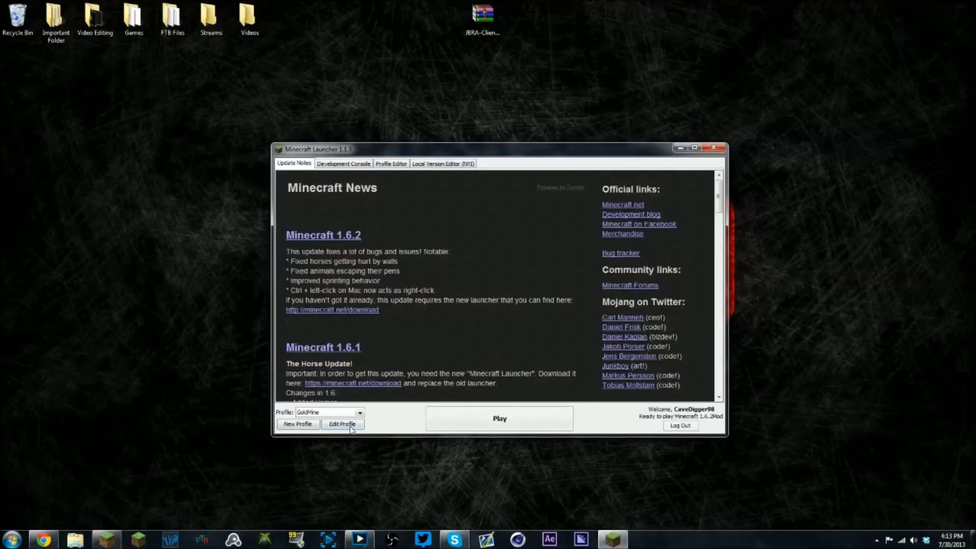
pyautogui.click(343, 424)
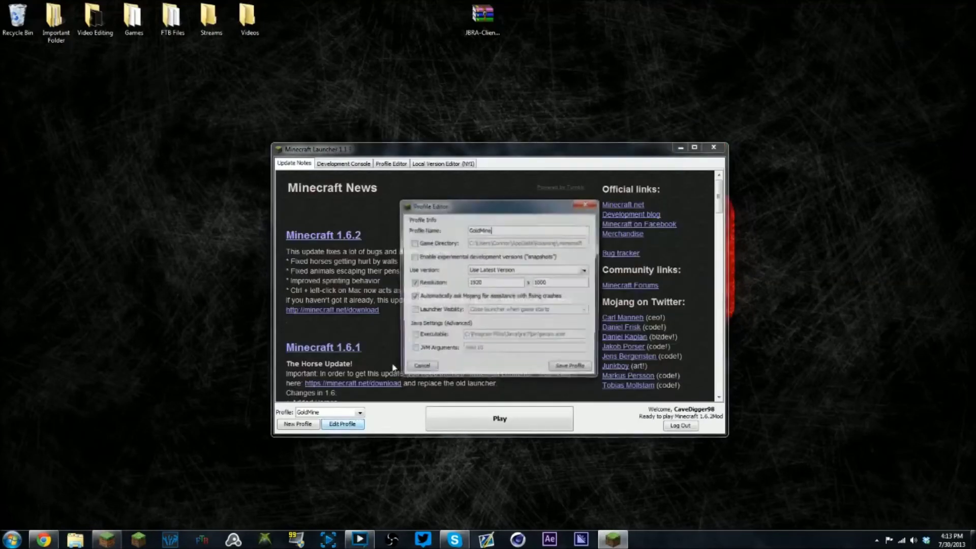
pyautogui.click(585, 270)
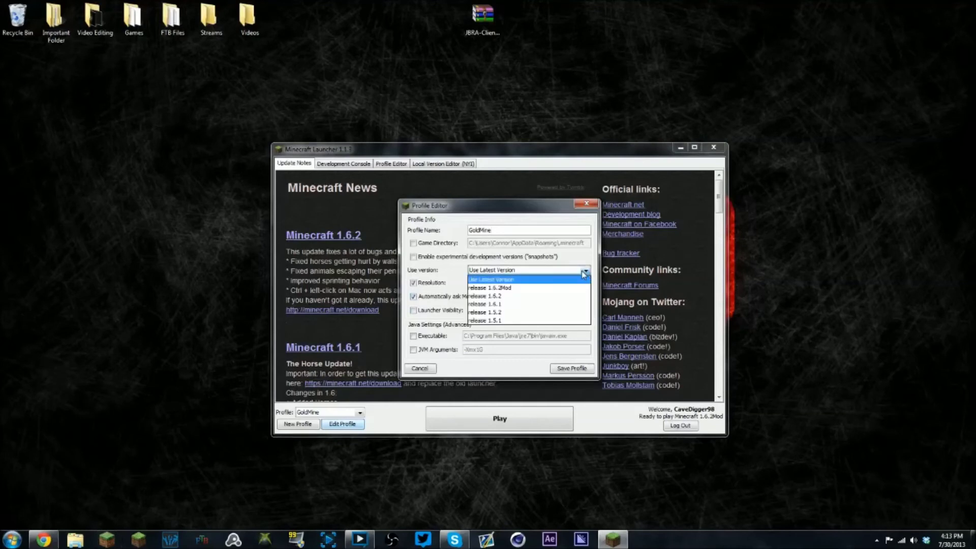
pyautogui.click(511, 289)
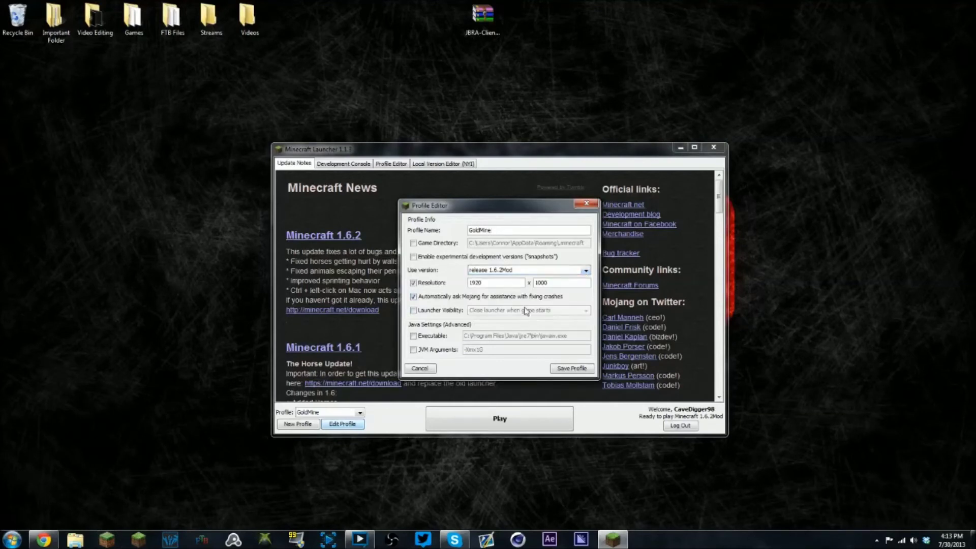
pyautogui.click(572, 368)
# Step: Start the game, maximize its window, and load the singleplayer world 12w41b Survival
pyautogui.click(507, 420)
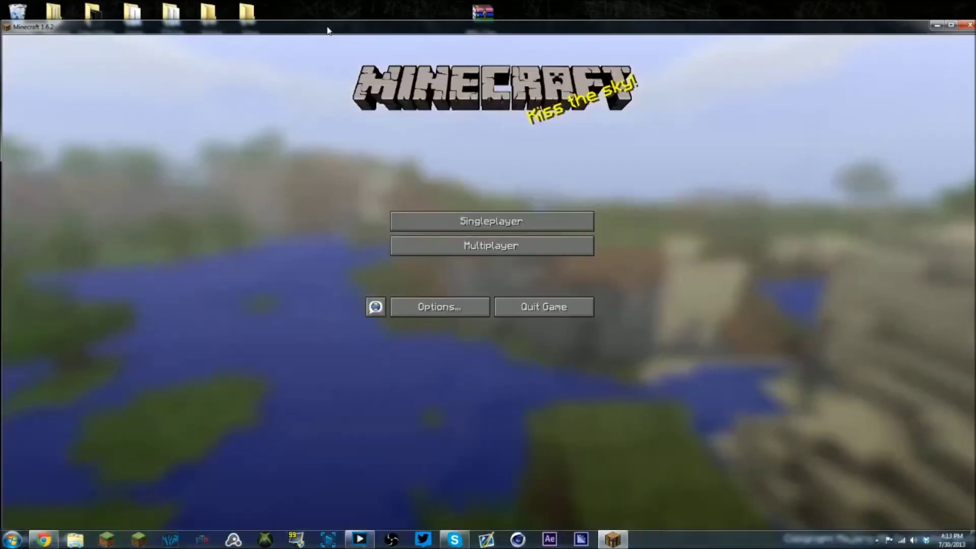
pyautogui.doubleClick(328, 30)
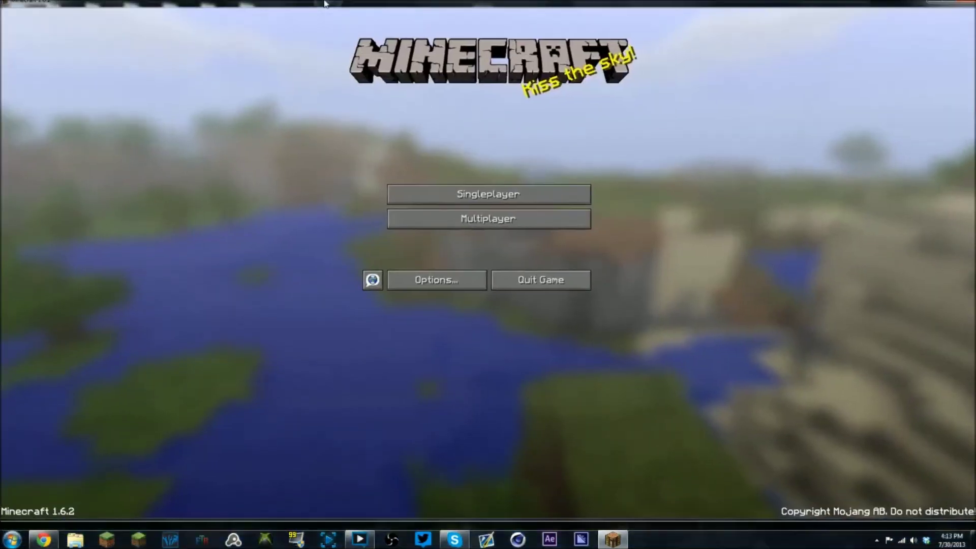
pyautogui.click(450, 201)
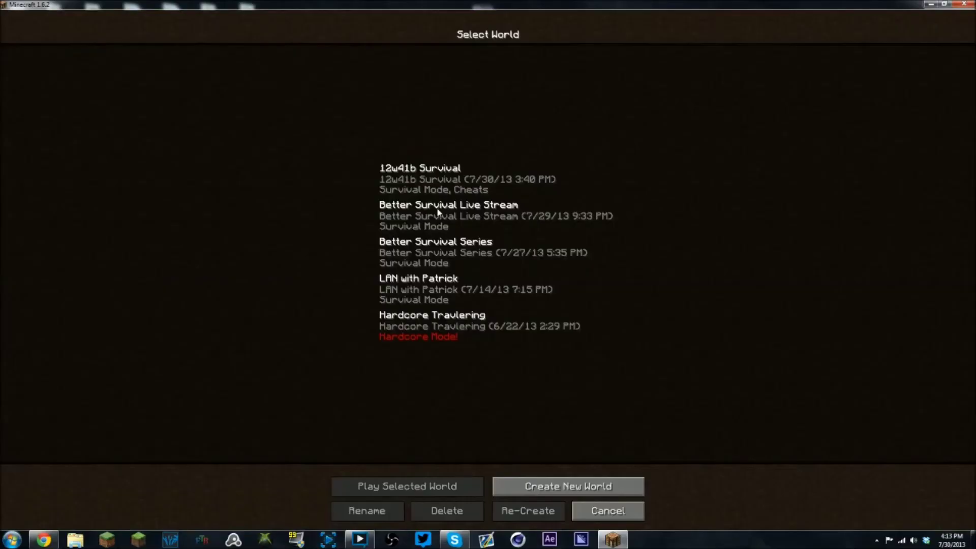
pyautogui.doubleClick(414, 171)
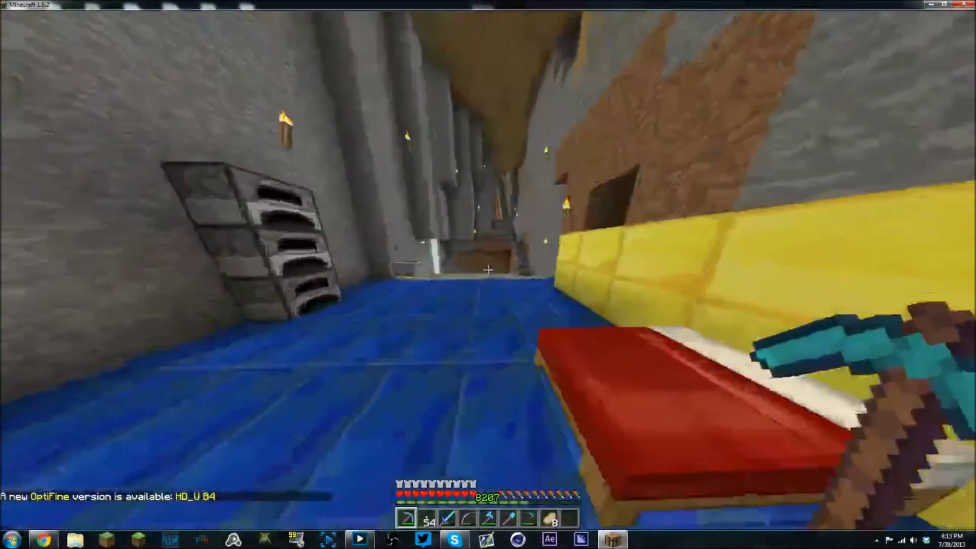
# Step: Leave the world for the title screen and quit Minecraft
pyautogui.press('Escape')
pyautogui.click(500, 257)
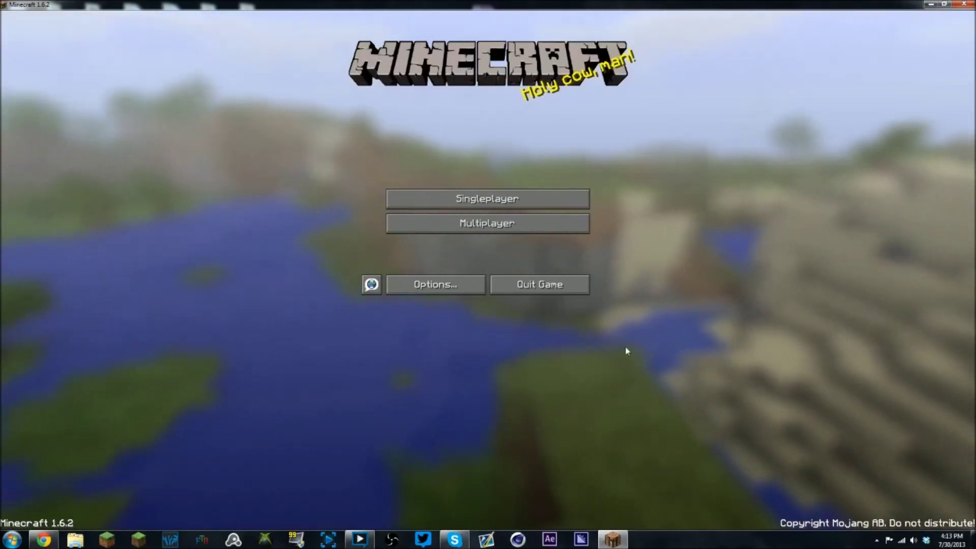
pyautogui.click(566, 276)
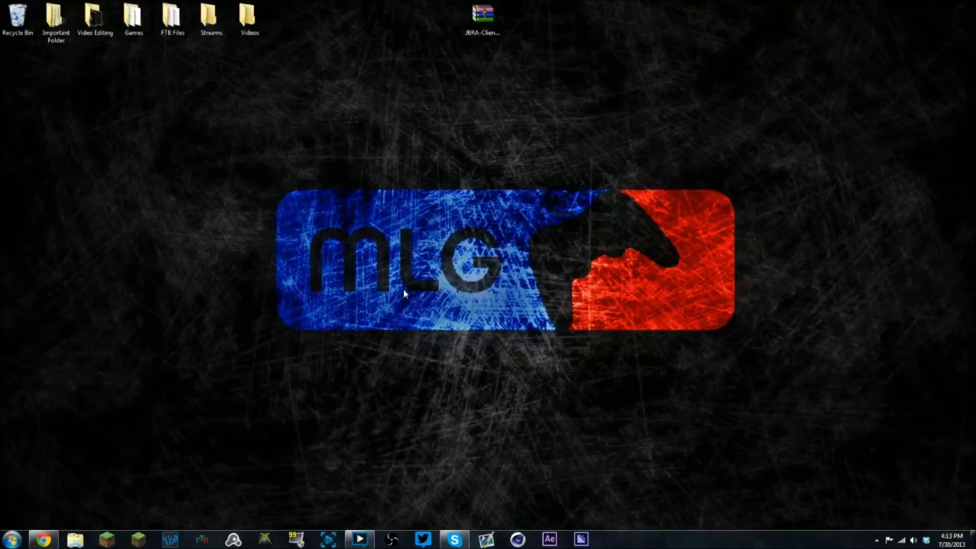
# Step: Review the 1.6.2Mod folder and its files inside the versions folder of .minecraft, and close the window
pyautogui.click(75, 539)
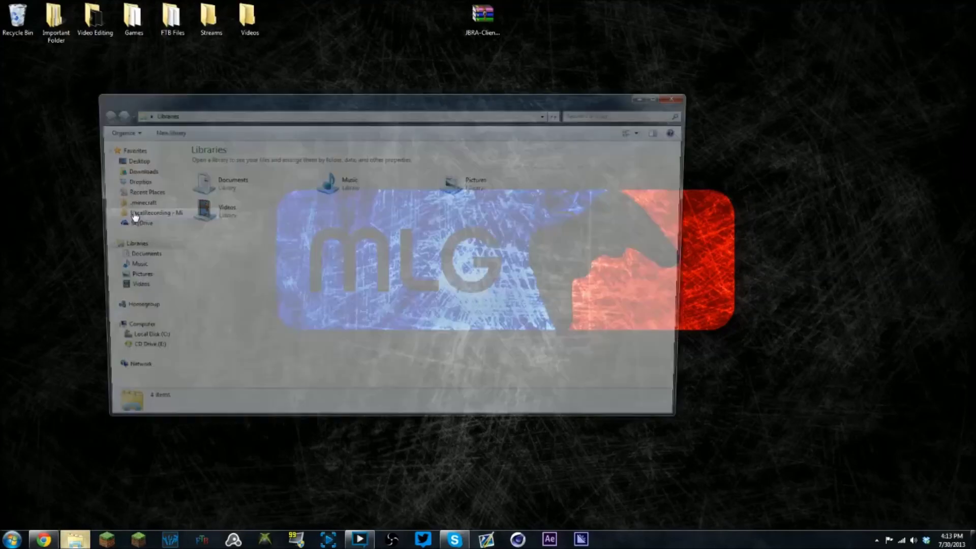
pyautogui.click(131, 202)
pyautogui.scroll(-5, 305, 280)
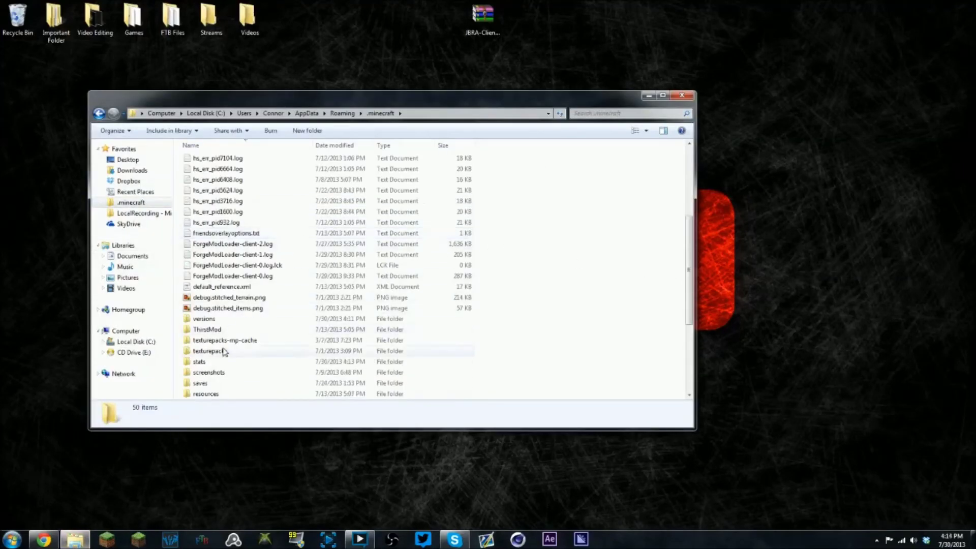
pyautogui.doubleClick(231, 319)
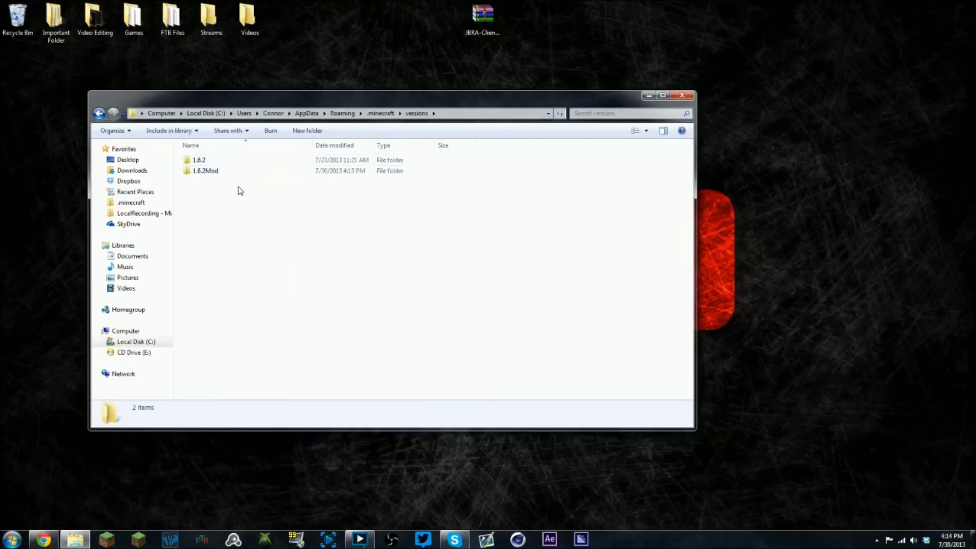
pyautogui.moveTo(212, 177)
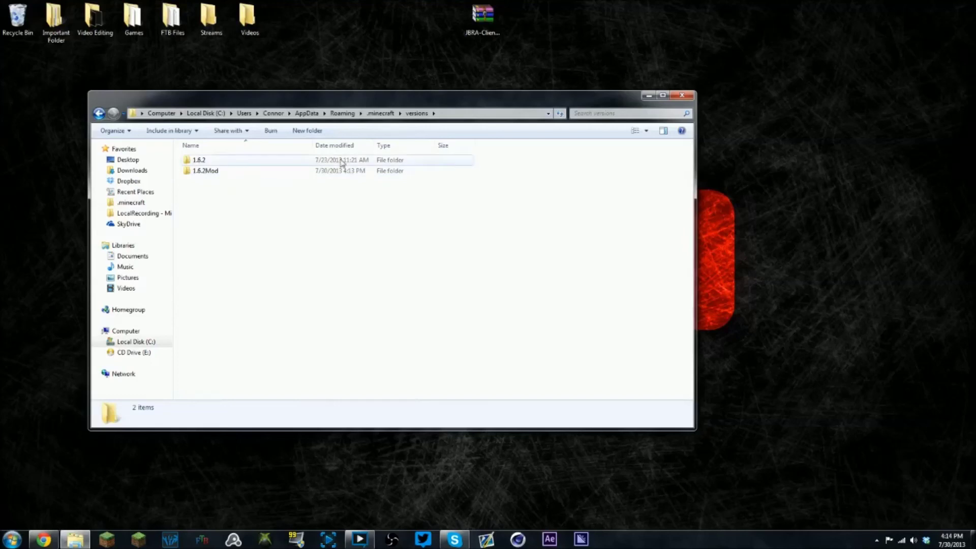
pyautogui.click(204, 171)
pyautogui.click(206, 172)
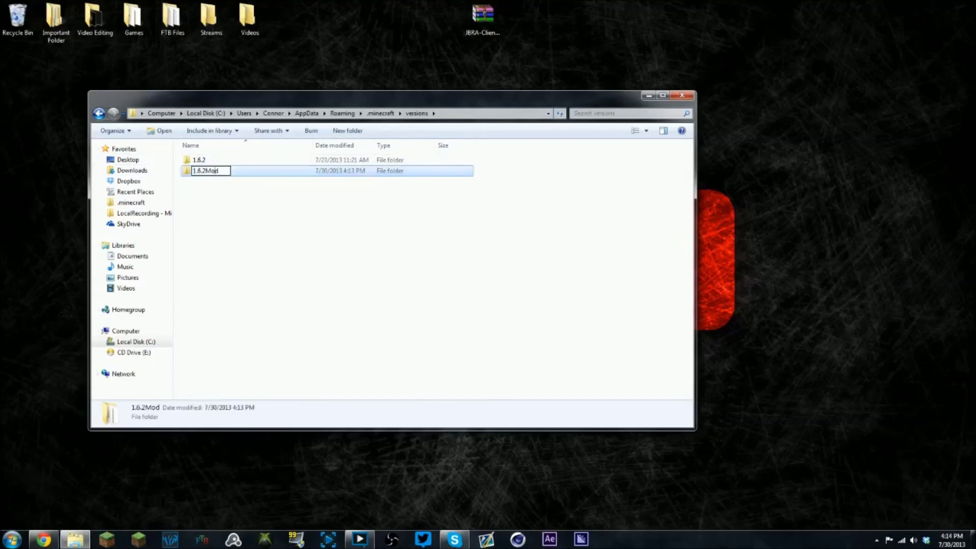
pyautogui.doubleClick(242, 173)
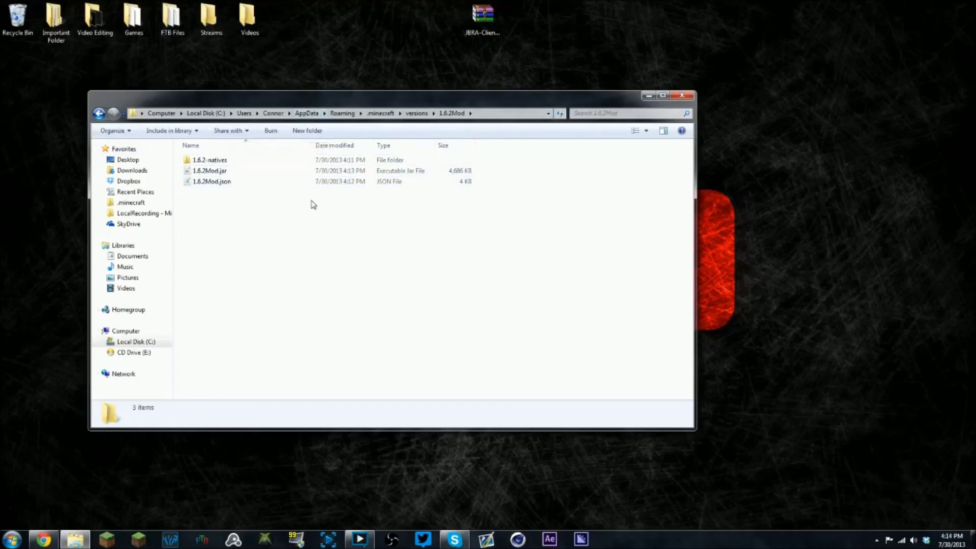
pyautogui.click(682, 97)
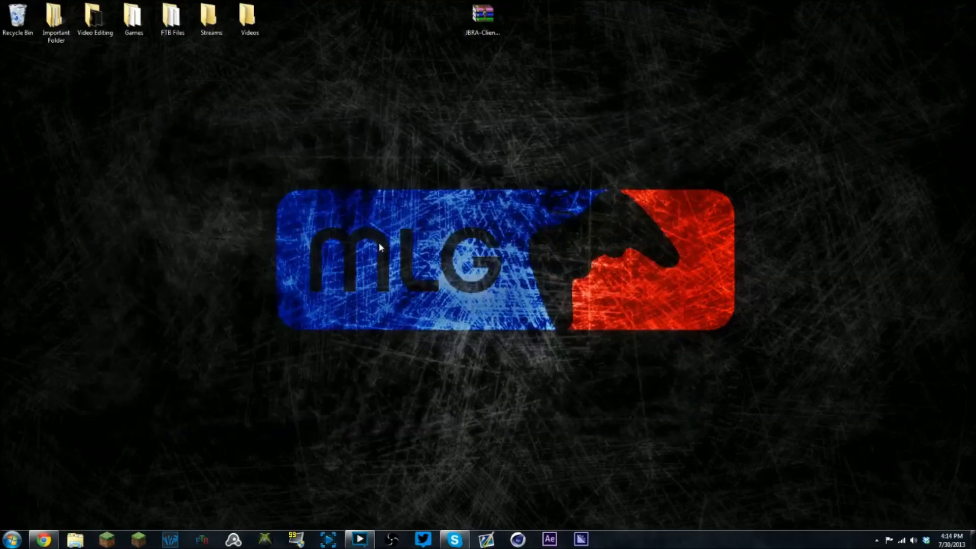